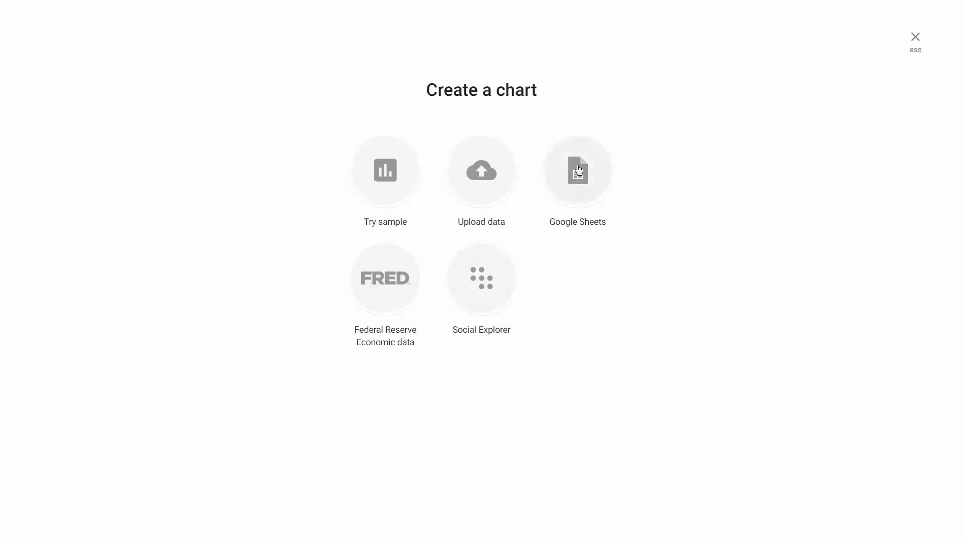
Choose to upload data for the chart and load the NY_establishments data with Type of Industry, New York and Year columns.
{"action": "left_click", "coordinate": [485, 170]}
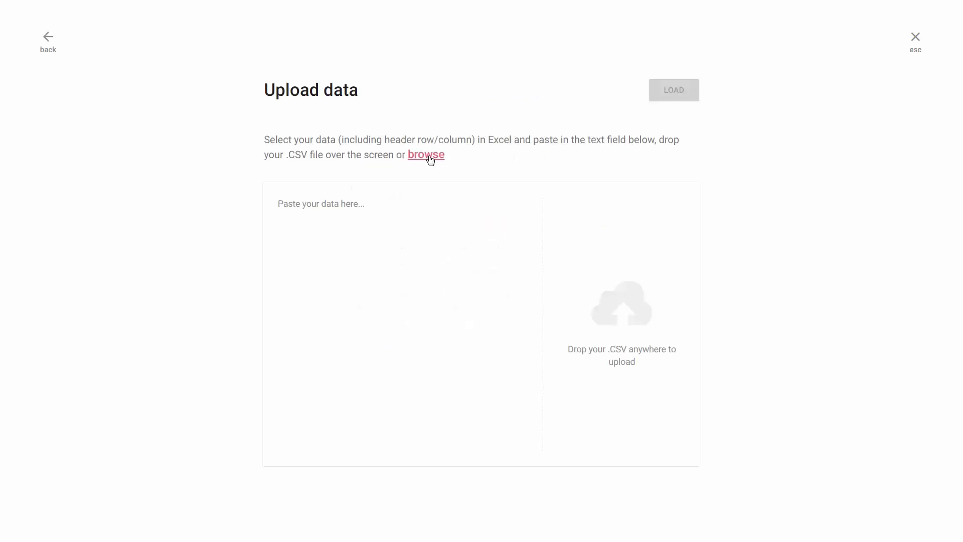
{"action": "type", "text": "Type of Industry\tNew York\tYear Construction\t8.7\t2014 Retail Trade\t14.7\t2014 Finance and Insurance\t5.1\t2014 Real Estate and Rental and Leasing\t6.1\t2014 Educational Services\t1.5\t2014 Health Care and Social Assistance\t10.6\t2014 Accommodation and Food Services\t9.6\t2014"}
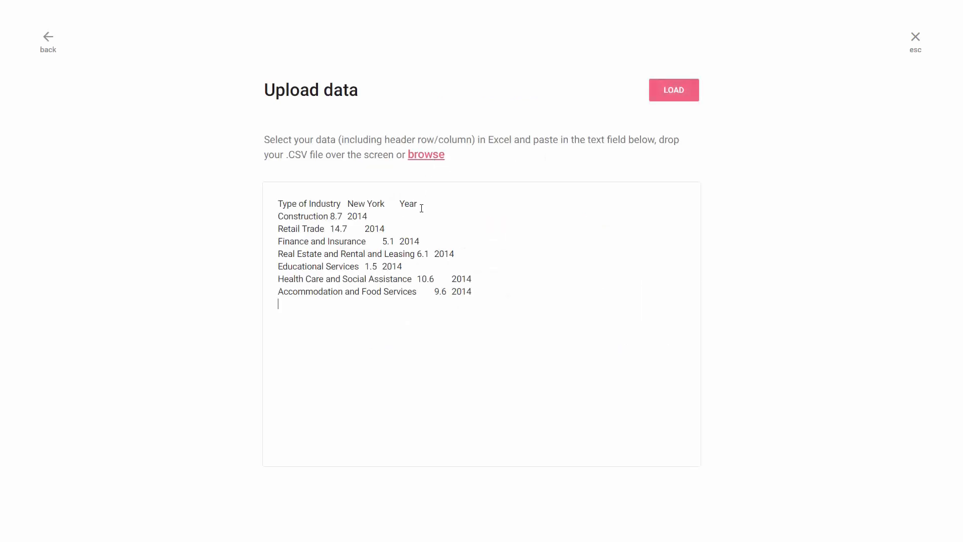
{"action": "left_click_drag", "start_coordinate": [817, 142], "coordinate": [646, 204]}
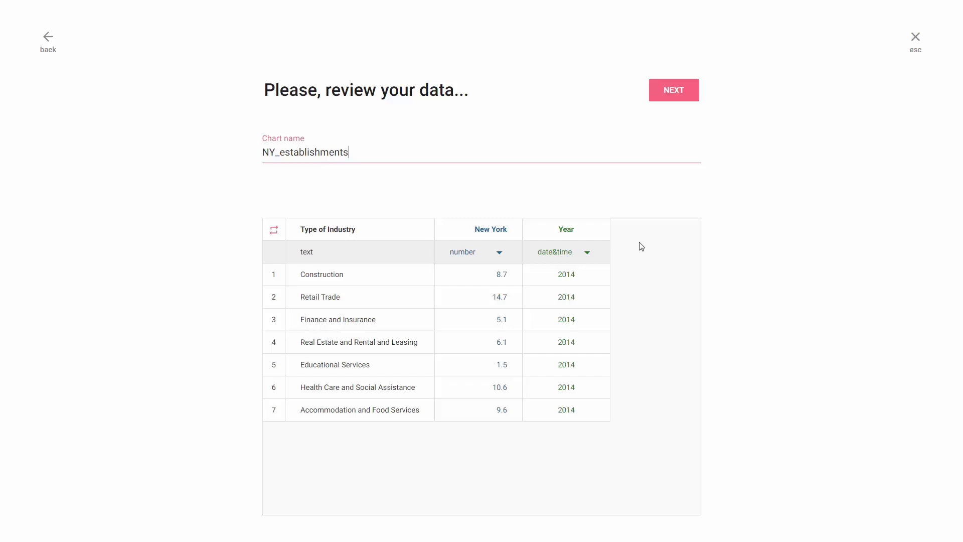
Check the data type options of the Year column and name the chart NY_establishments_2014.
{"action": "left_click", "coordinate": [588, 252]}
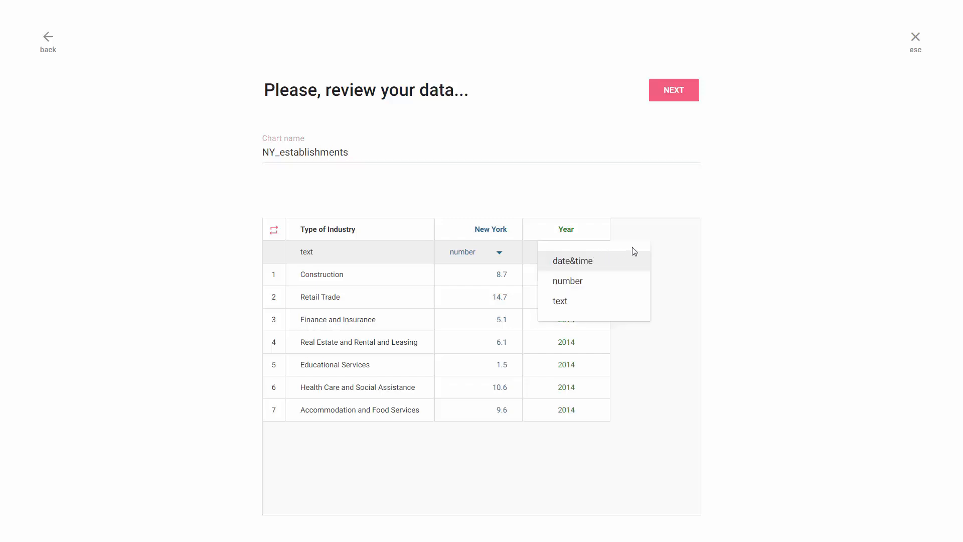
{"action": "left_click", "coordinate": [664, 250]}
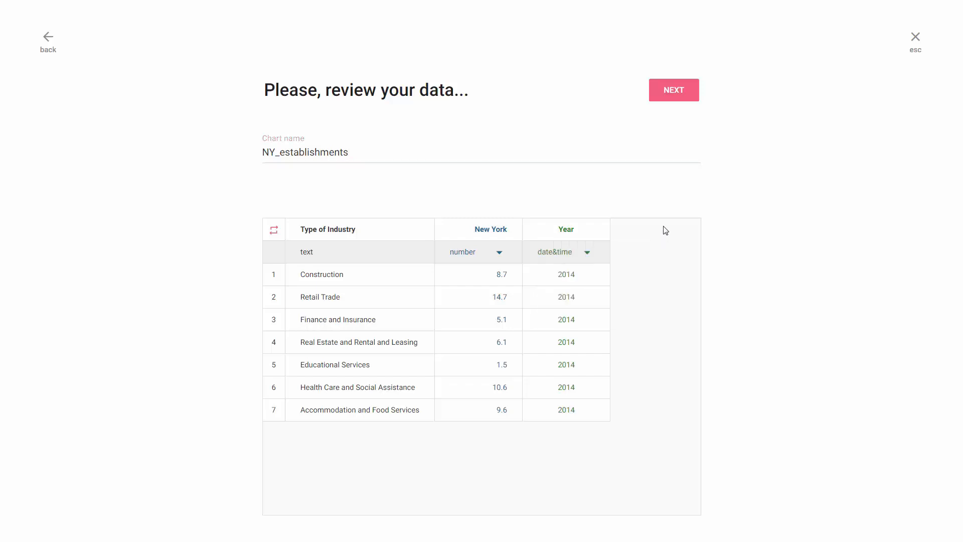
{"action": "left_click", "coordinate": [670, 159]}
{"action": "type", "text": "2014"}
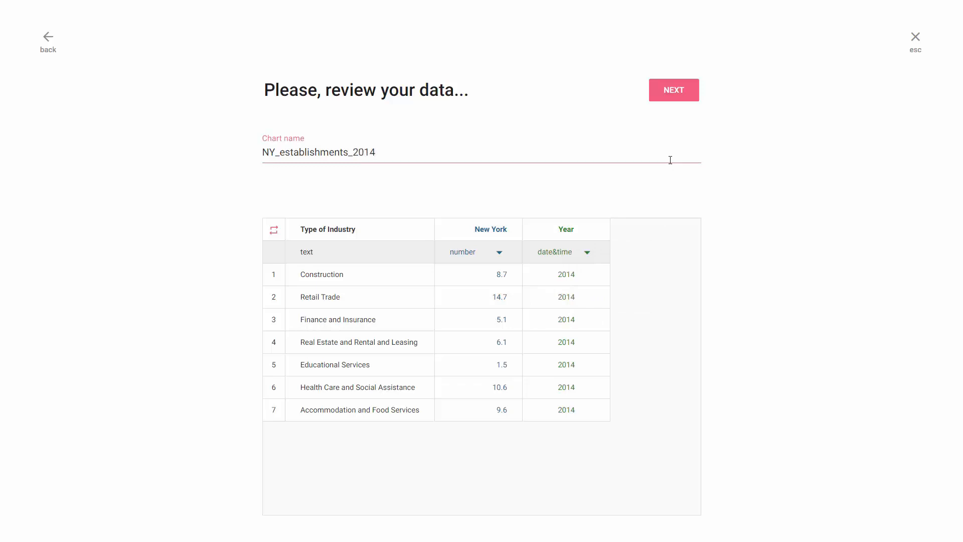
Accept the reviewed data and create a Column chart from it.
{"action": "left_click", "coordinate": [666, 100]}
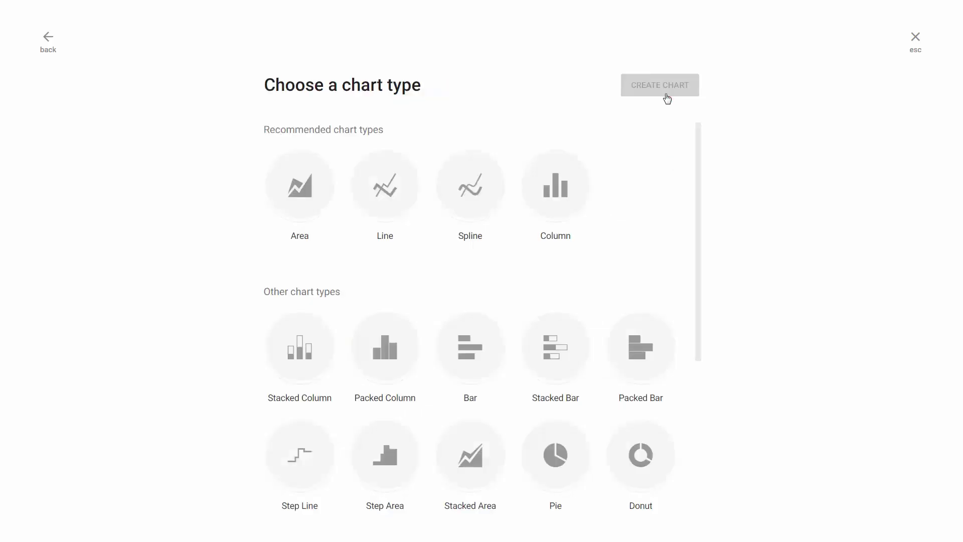
{"action": "left_click", "coordinate": [569, 195]}
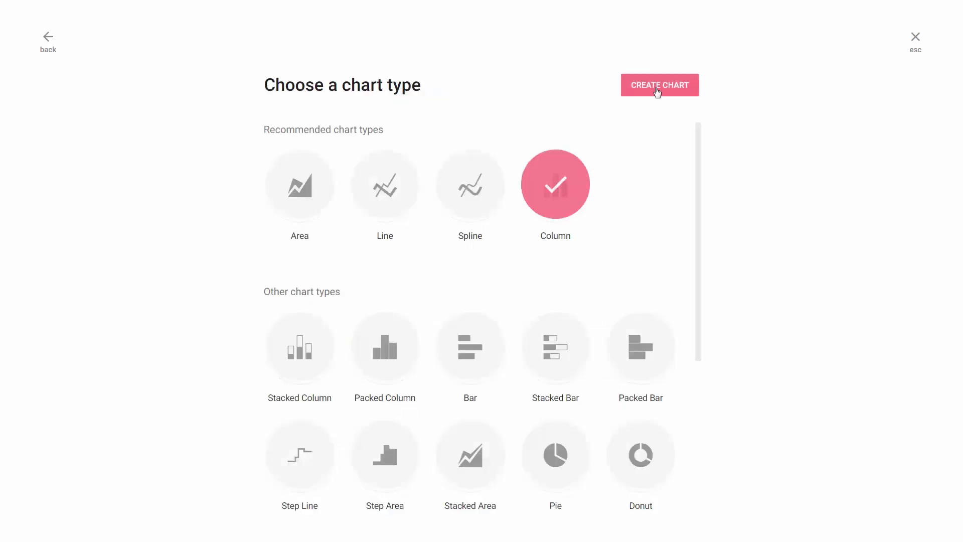
{"action": "left_click", "coordinate": [658, 92]}
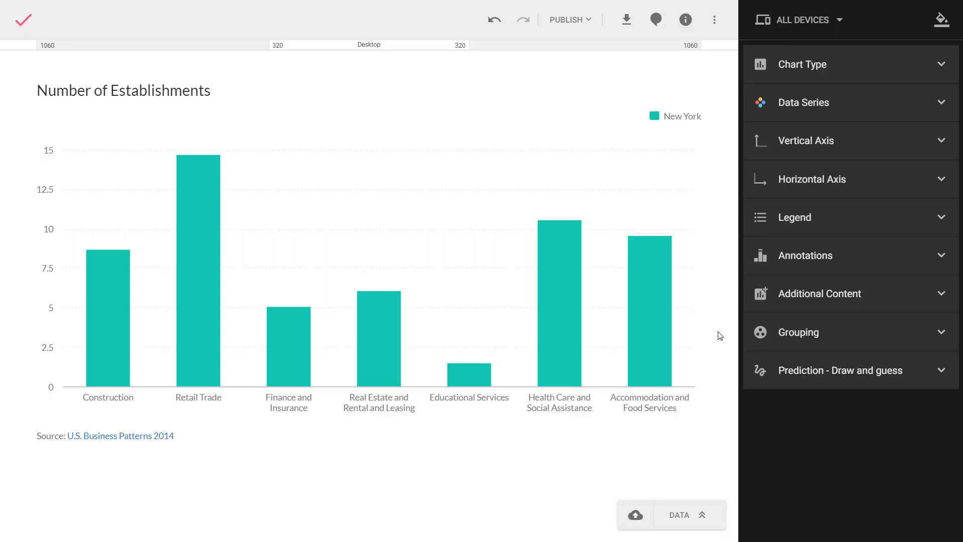
Open the chart's data table and set the New York value for Educational Services to 10.
{"action": "left_click", "coordinate": [685, 514]}
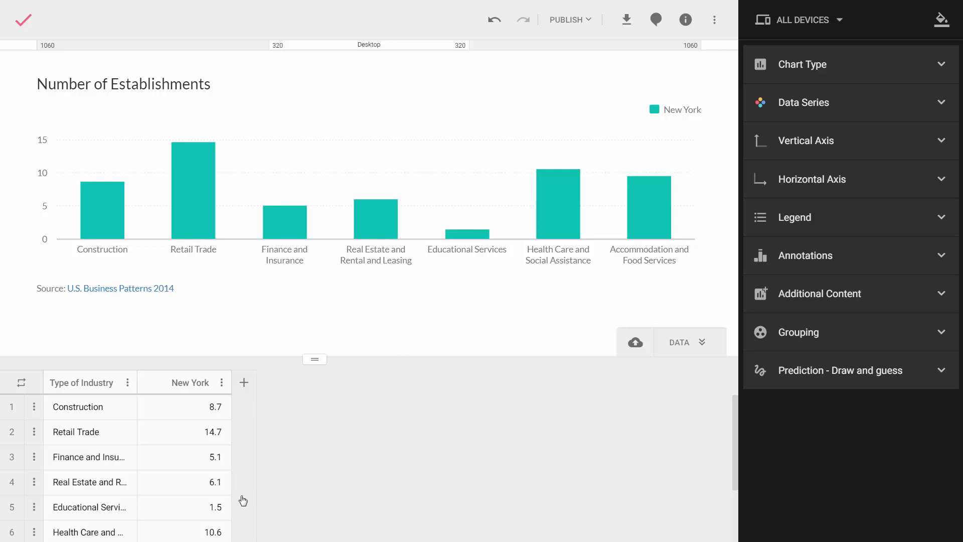
{"action": "left_click", "coordinate": [198, 507]}
{"action": "type", "text": "10"}
{"action": "left_click", "coordinate": [427, 437]}
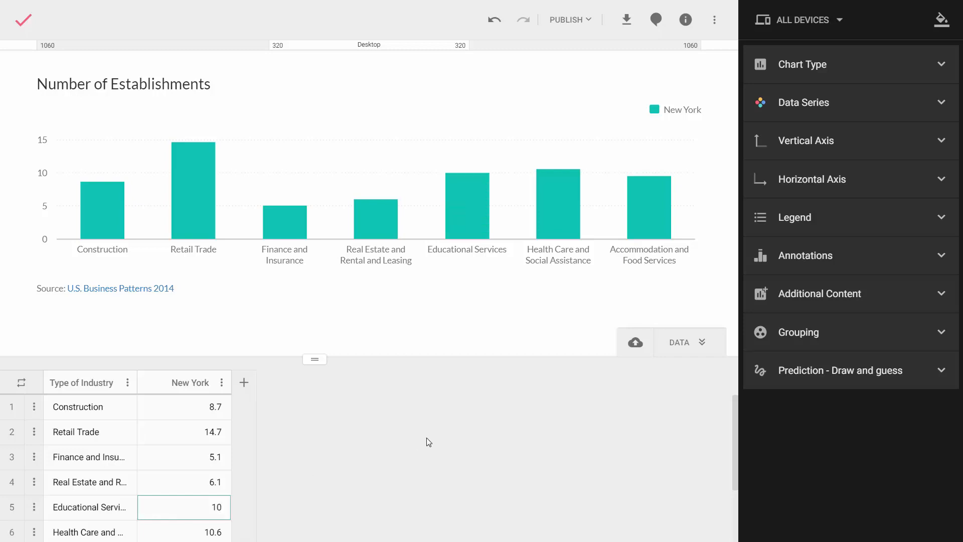
Add a row at the end of the data table for Manufacturing with a New York value of 3.
{"action": "scroll", "coordinate": [429, 442], "scroll_direction": "down", "scroll_amount": 2}
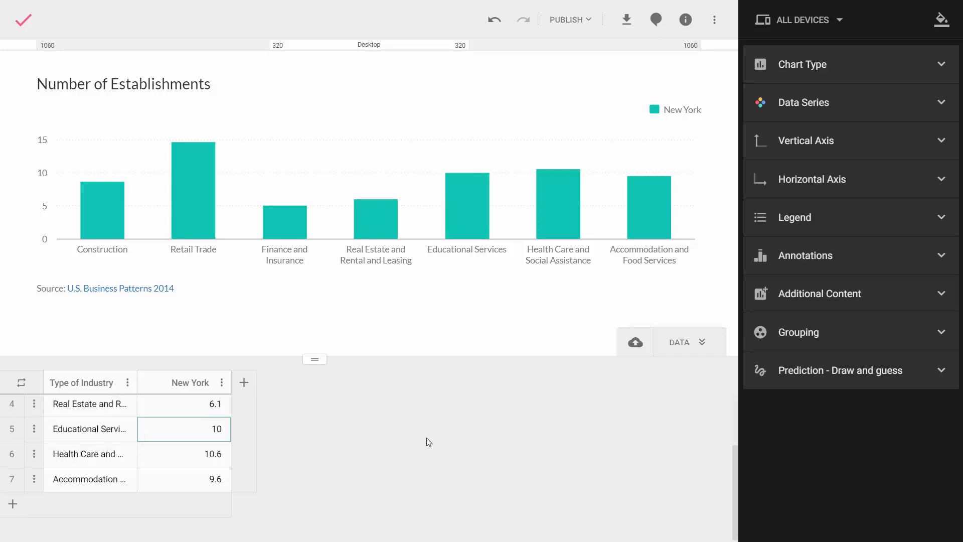
{"action": "left_click", "coordinate": [13, 504]}
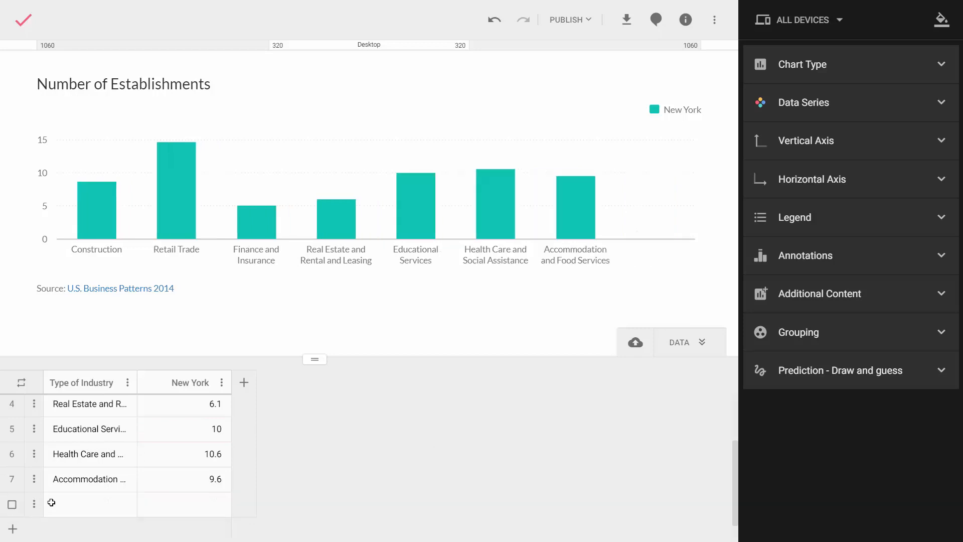
{"action": "type", "text": "Manufacturing"}
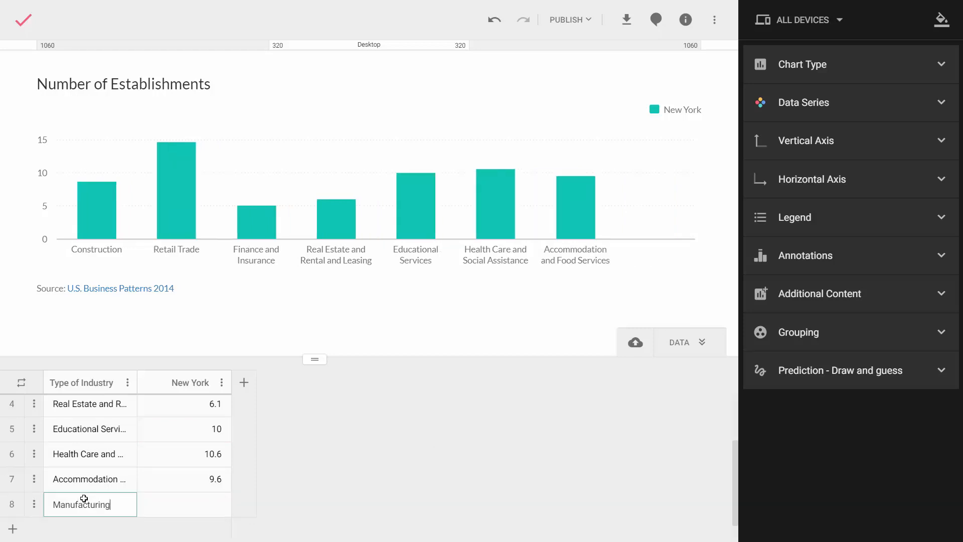
{"action": "key", "text": "Return"}
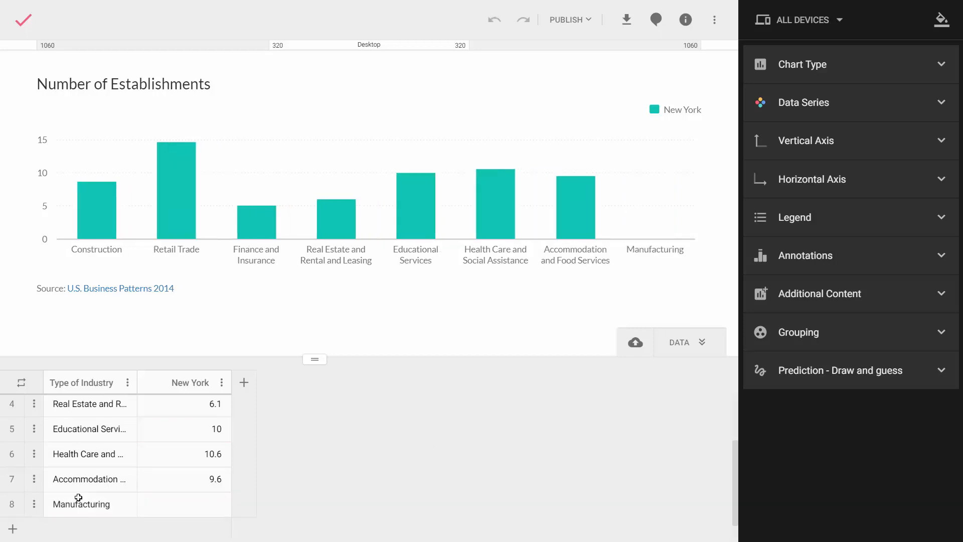
{"action": "left_click", "coordinate": [165, 500]}
{"action": "type", "text": "3"}
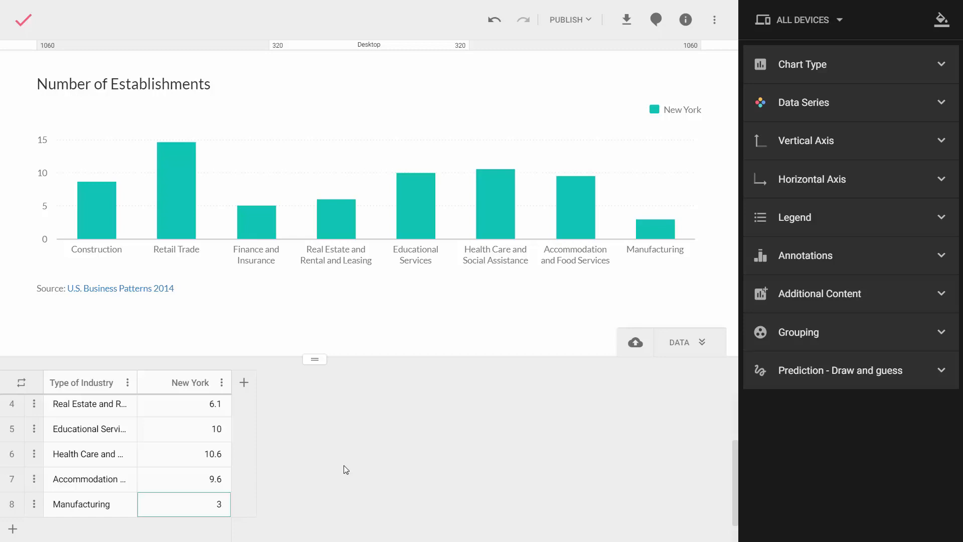
Rearrange the data rows by moving Construction, Retail Trade, and Real Estate and Rental and Leasing further down the table.
{"action": "scroll", "coordinate": [344, 466], "scroll_direction": "up", "scroll_amount": 2}
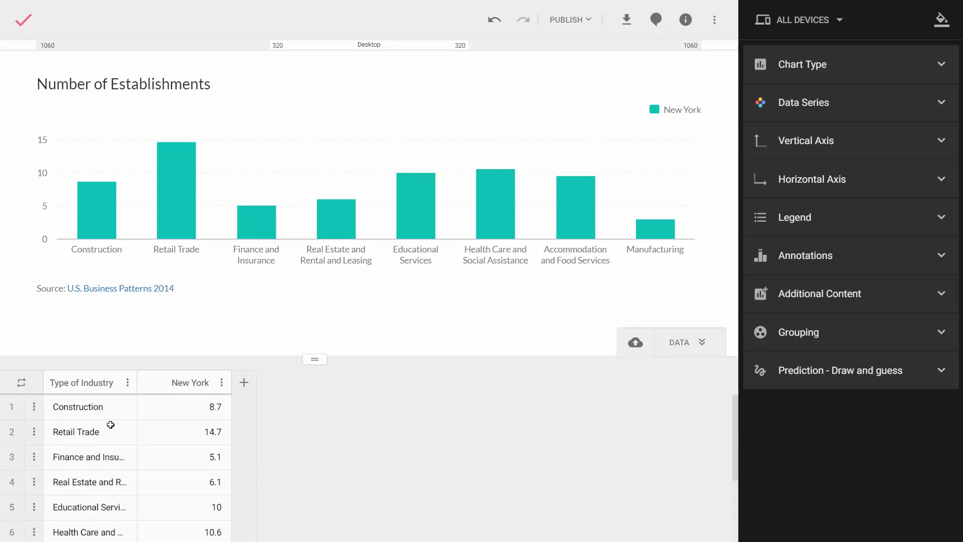
{"action": "left_click", "coordinate": [39, 415]}
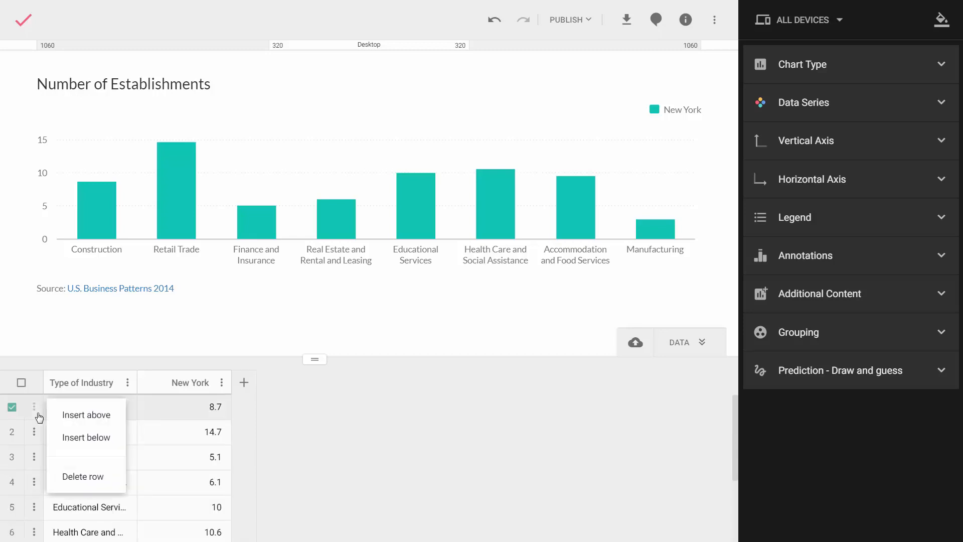
{"action": "left_click", "coordinate": [38, 417]}
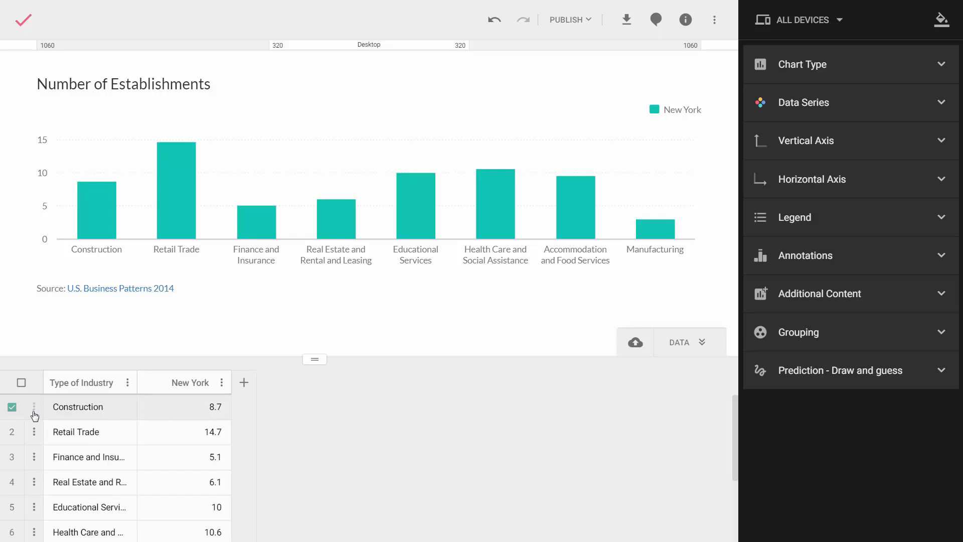
{"action": "left_click_drag", "start_coordinate": [34, 413], "coordinate": [38, 484]}
{"action": "left_click_drag", "start_coordinate": [35, 413], "coordinate": [39, 527]}
{"action": "left_click_drag", "start_coordinate": [34, 436], "coordinate": [37, 526]}
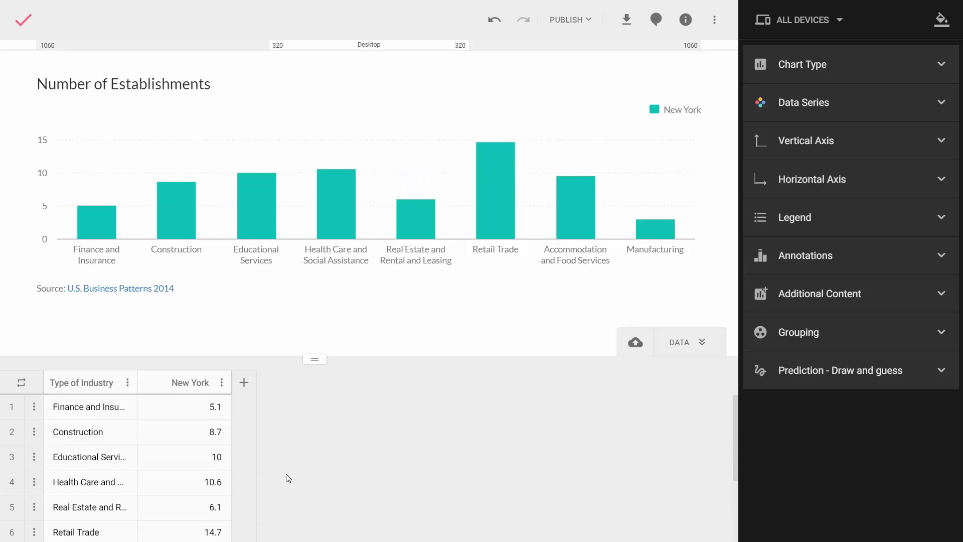
Sort the data table by the New York column smallest first, and re-sort it largest first.
{"action": "left_click", "coordinate": [222, 384]}
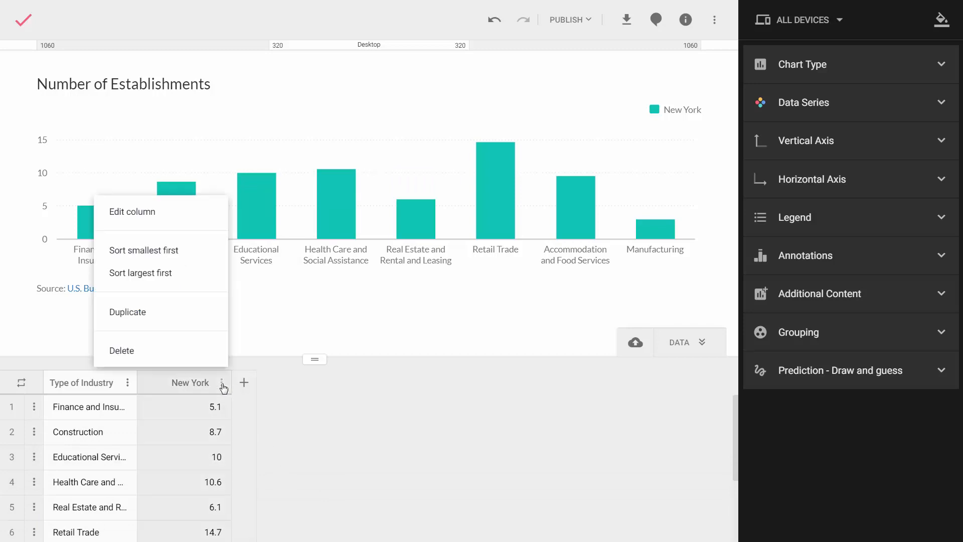
{"action": "left_click", "coordinate": [211, 256]}
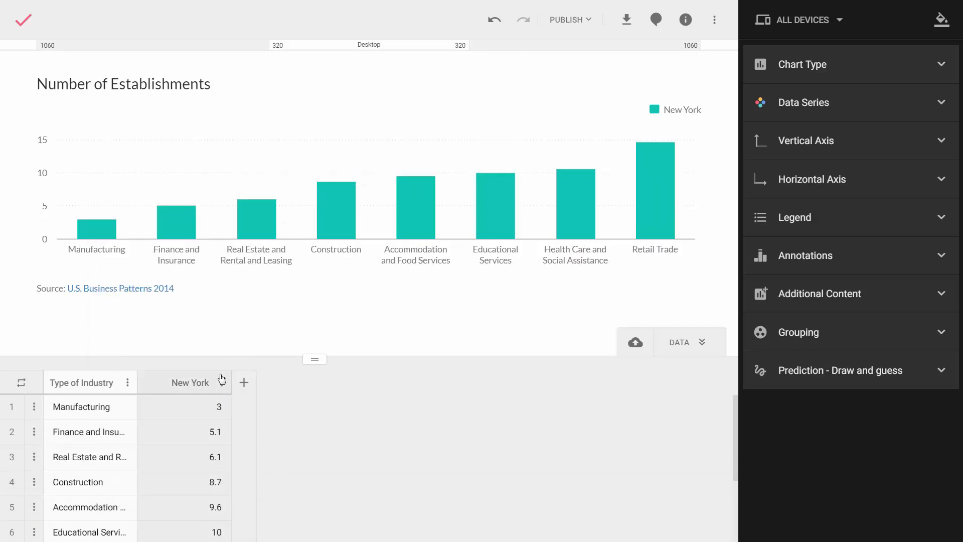
{"action": "left_click", "coordinate": [221, 382]}
{"action": "left_click", "coordinate": [199, 279]}
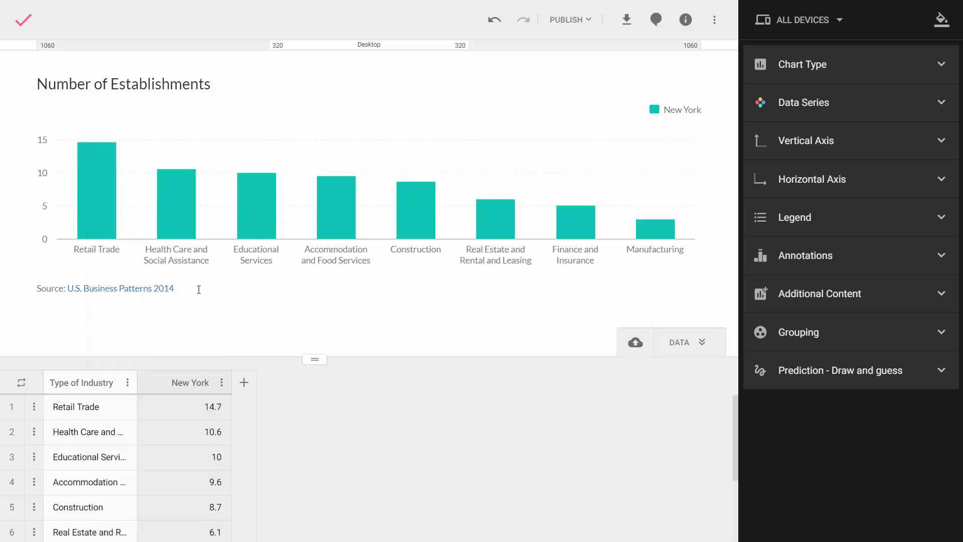
{"action": "left_click", "coordinate": [221, 385]}
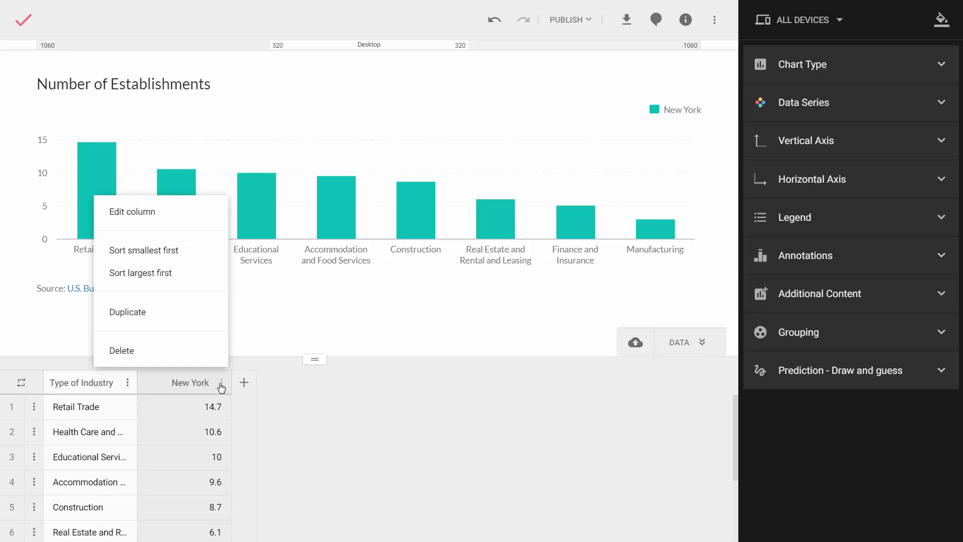
{"action": "left_click", "coordinate": [224, 386]}
Add a Number column named Idaho as a series and paste its values from the Retail Trade row down, starting with 13.6, 4 and 8.1.
{"action": "left_click", "coordinate": [244, 385]}
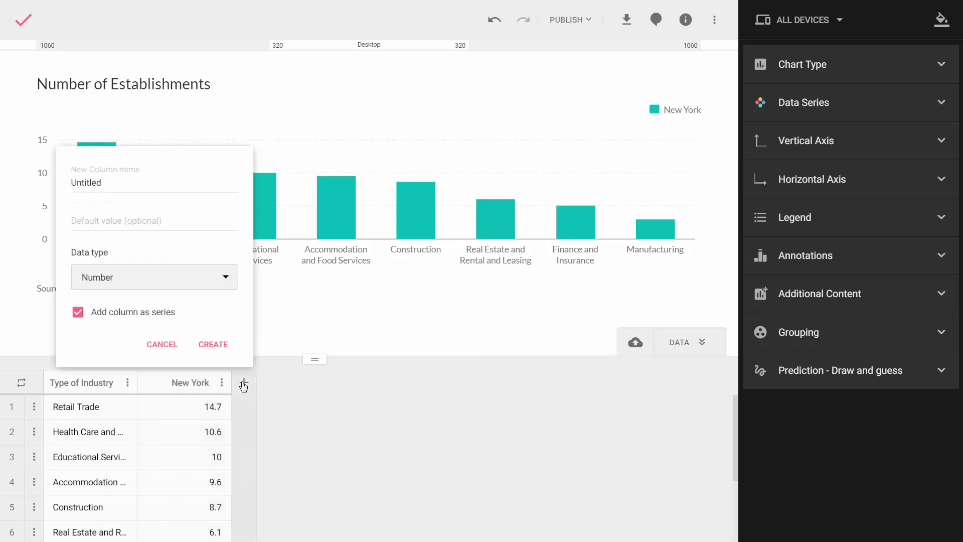
{"action": "left_click", "coordinate": [210, 183]}
{"action": "key", "text": "ctrl+a"}
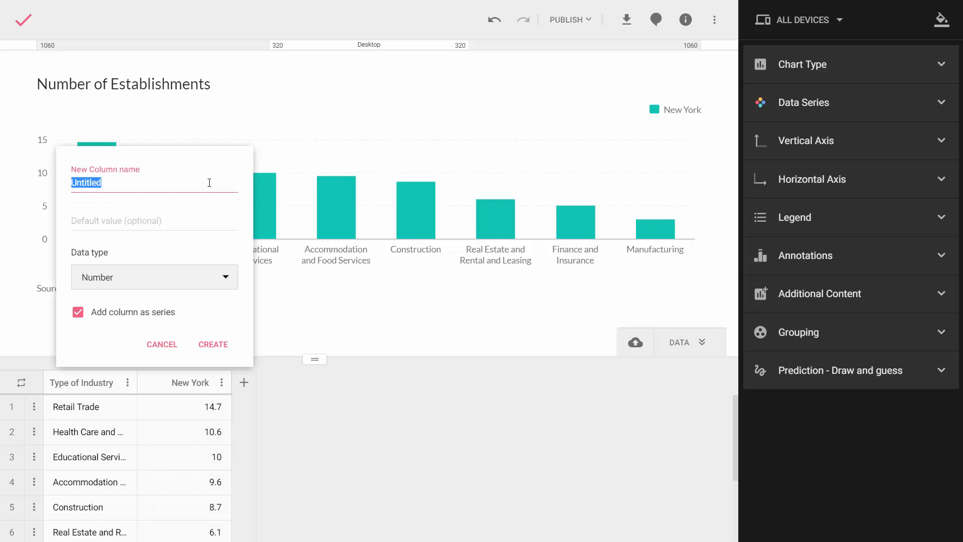
{"action": "type", "text": "Idaho"}
{"action": "left_click", "coordinate": [213, 344]}
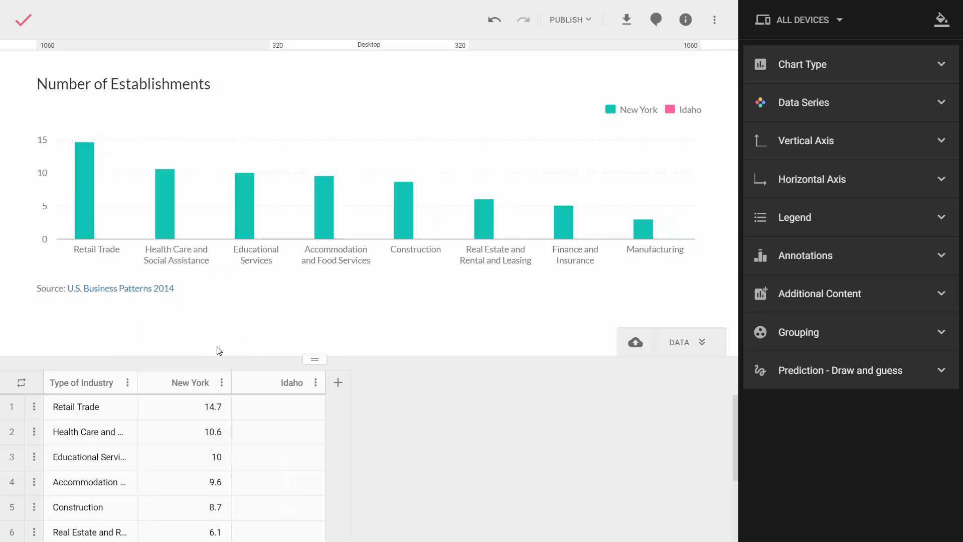
{"action": "left_click", "coordinate": [272, 400]}
{"action": "key", "text": "ctrl+v"}
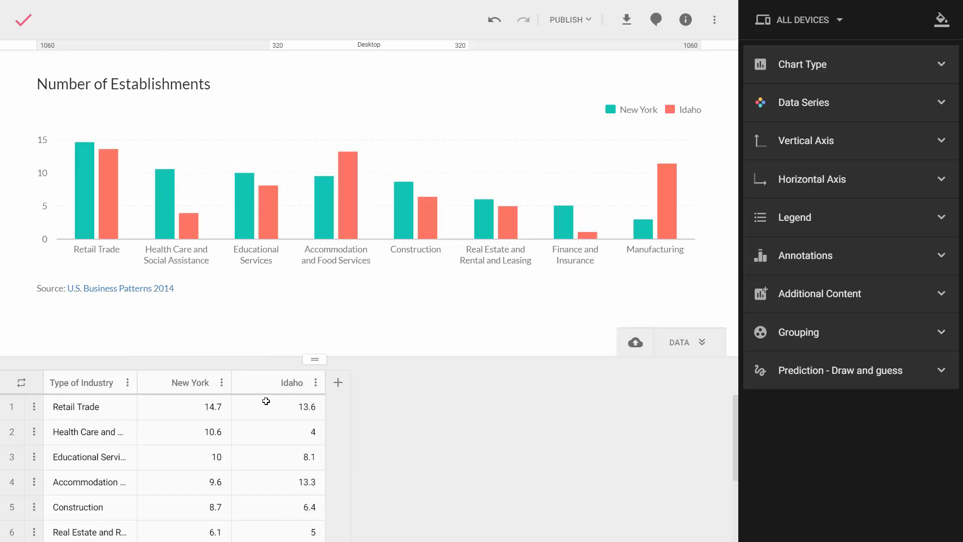
View the Idaho column's settings and preview the chart with transposed data without applying the transposition.
{"action": "left_click", "coordinate": [267, 391]}
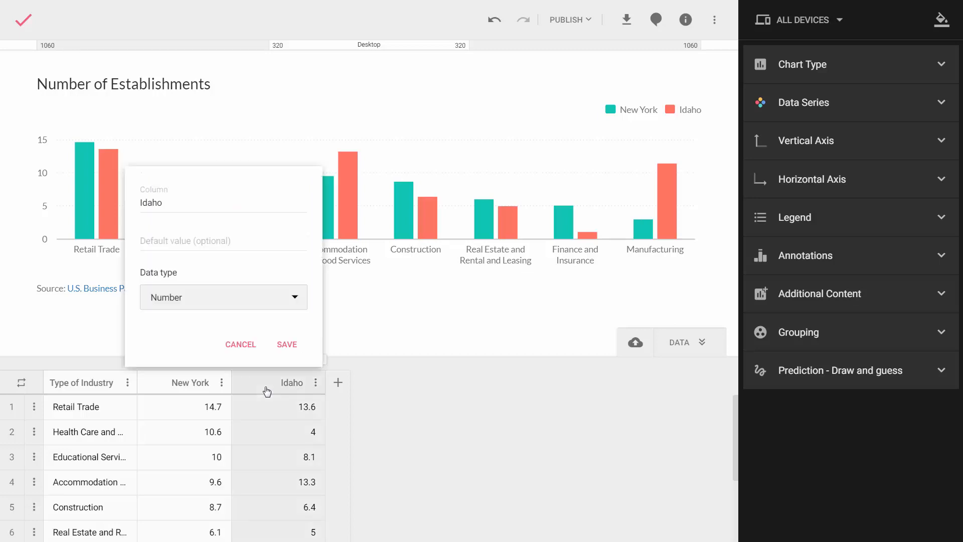
{"action": "left_click", "coordinate": [392, 405]}
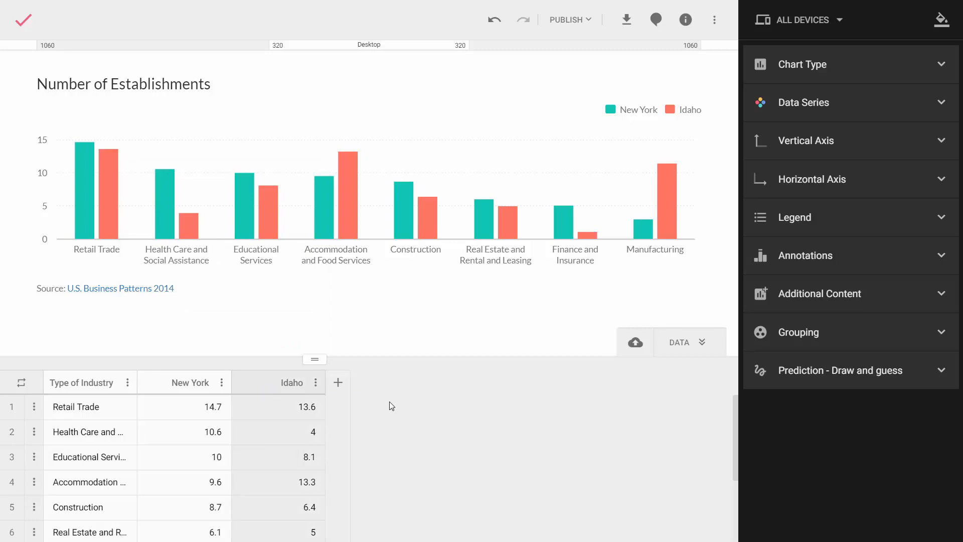
{"action": "left_click", "coordinate": [22, 384]}
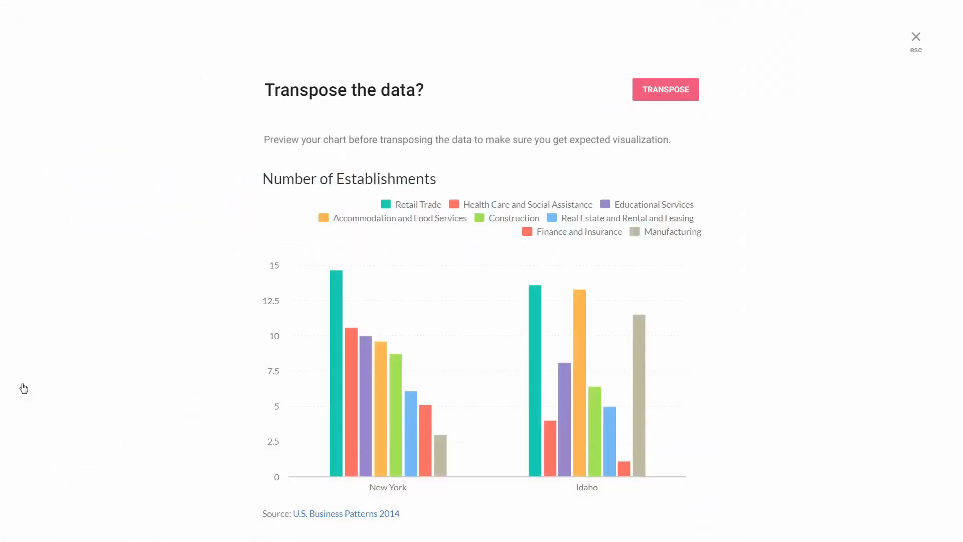
{"action": "key", "text": "Escape"}
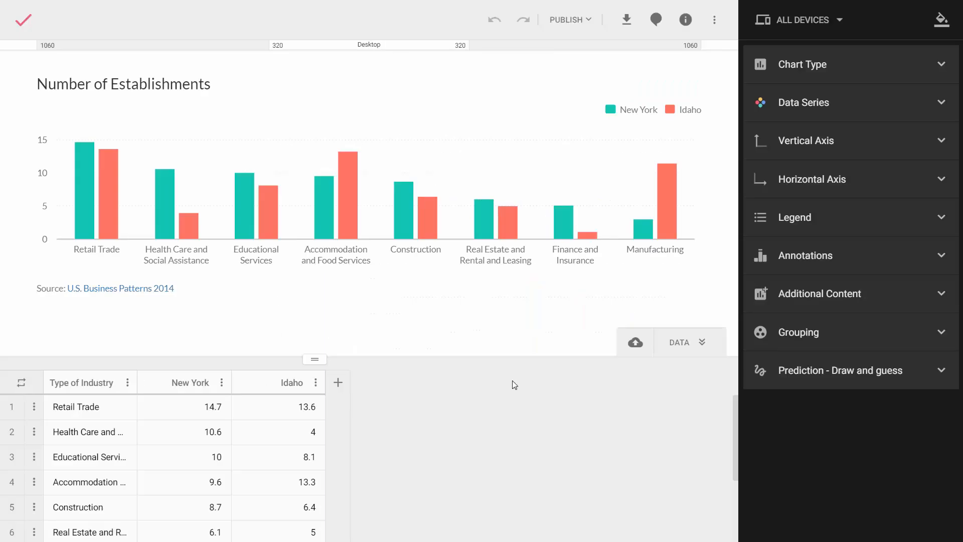
Update the chart's CSV data with a file that adds a California column.
{"action": "left_click", "coordinate": [635, 342]}
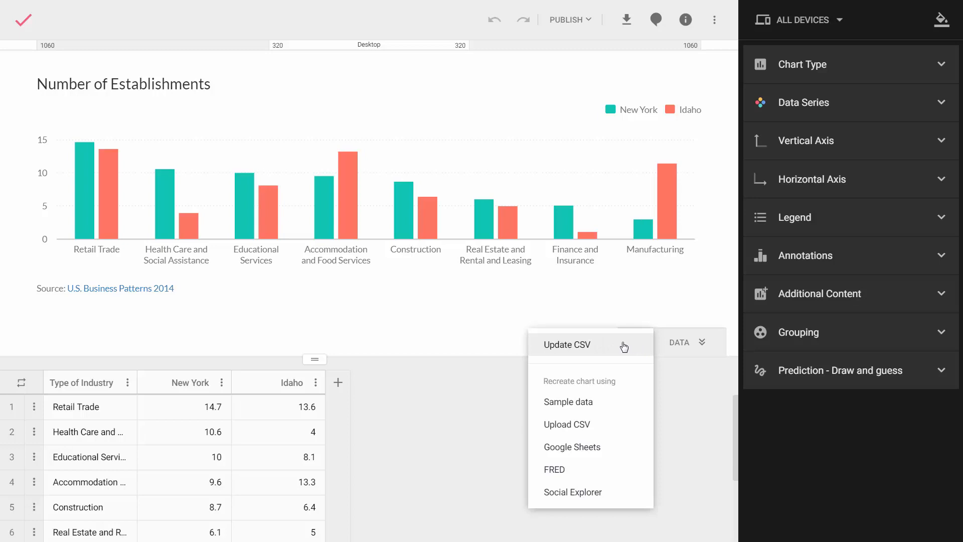
{"action": "left_click", "coordinate": [620, 346]}
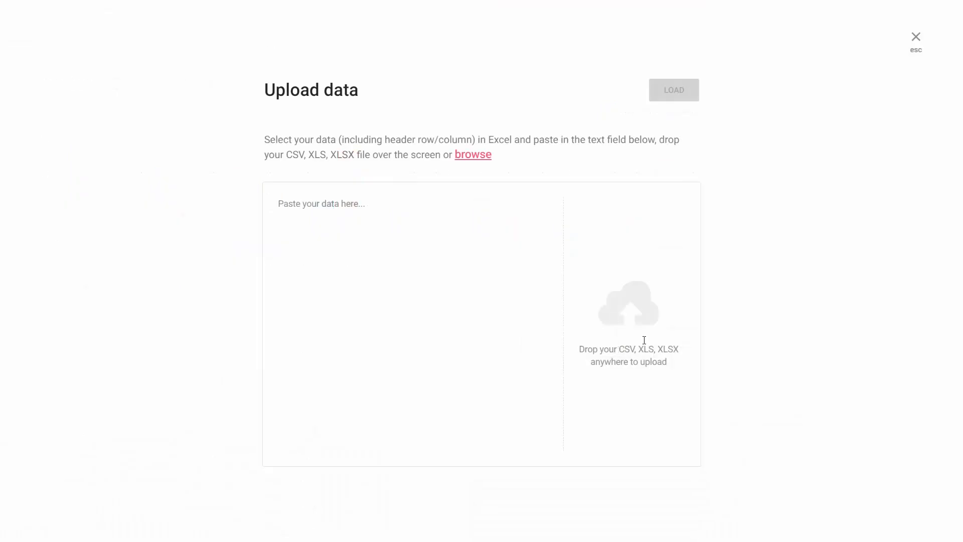
{"action": "left_click_drag", "start_coordinate": [962, 289], "coordinate": [602, 293]}
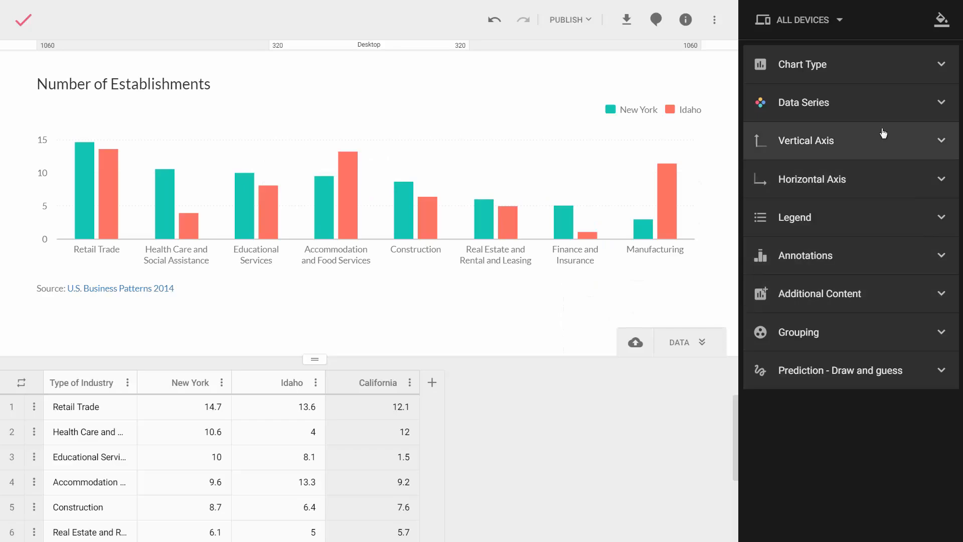
Add California as a third data series to the chart and close the data series settings.
{"action": "left_click", "coordinate": [874, 103]}
{"action": "left_click", "coordinate": [929, 259]}
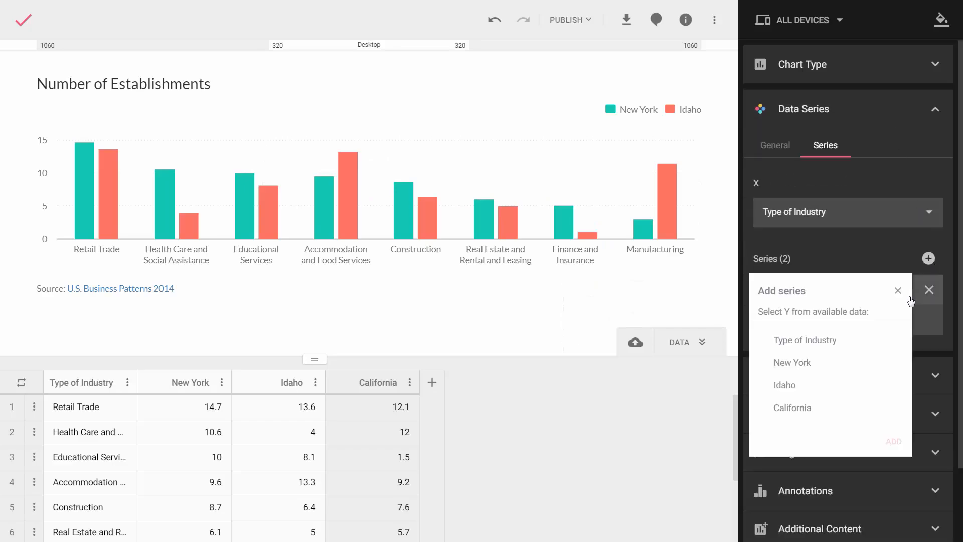
{"action": "left_click", "coordinate": [852, 404]}
{"action": "left_click", "coordinate": [894, 441]}
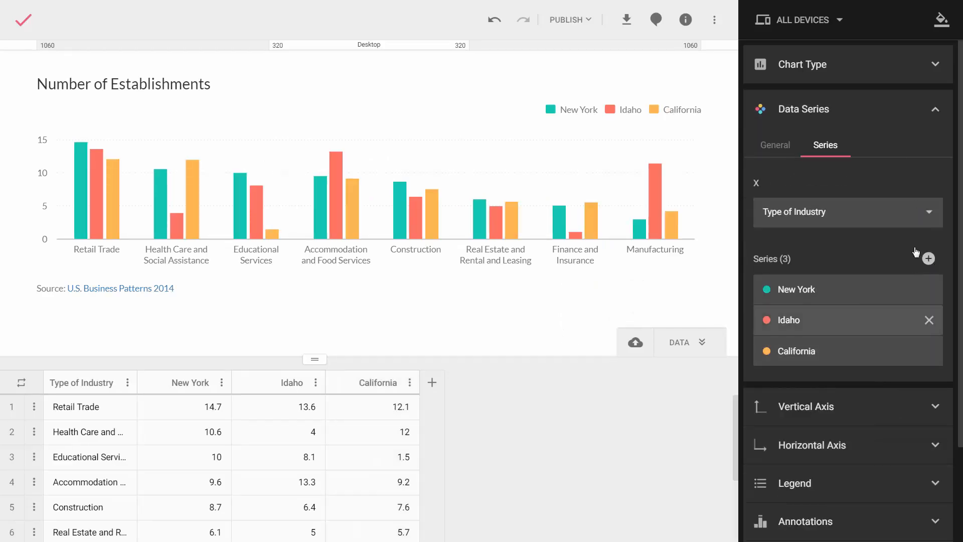
{"action": "left_click", "coordinate": [927, 111]}
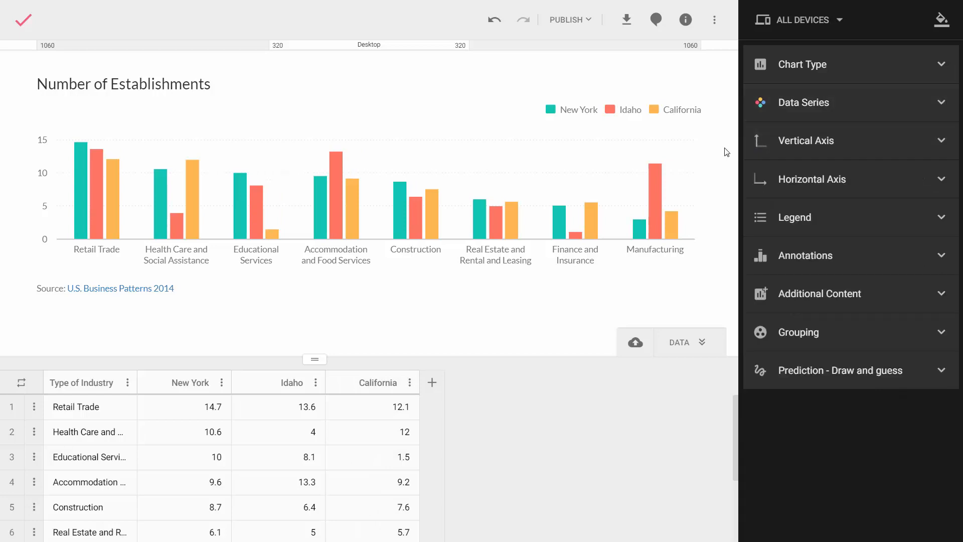
Download the chart's data as a CSV file.
{"action": "left_click", "coordinate": [715, 20]}
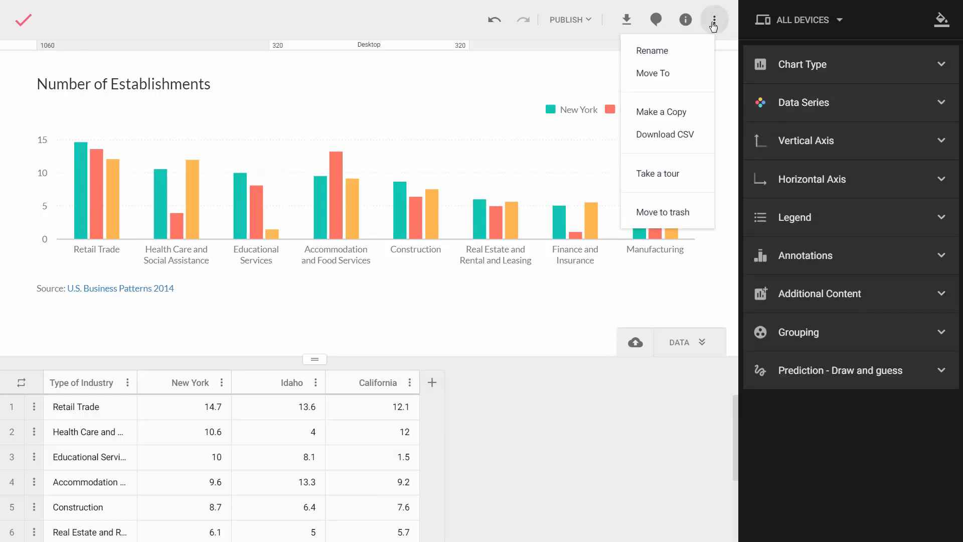
{"action": "left_click", "coordinate": [701, 134]}
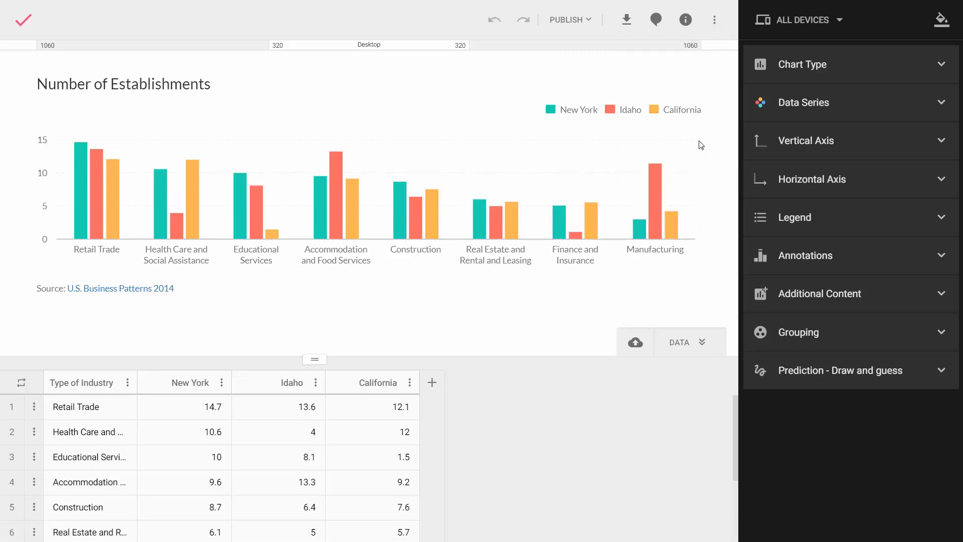
View the options for updating the data or recreating the chart from another source, and hide the data table.
{"action": "left_click", "coordinate": [636, 343]}
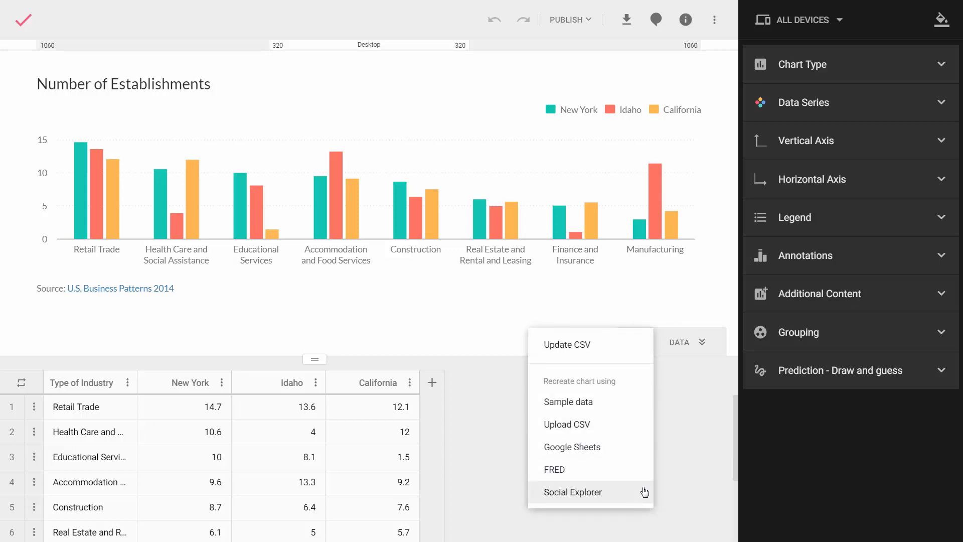
{"action": "left_click", "coordinate": [702, 342]}
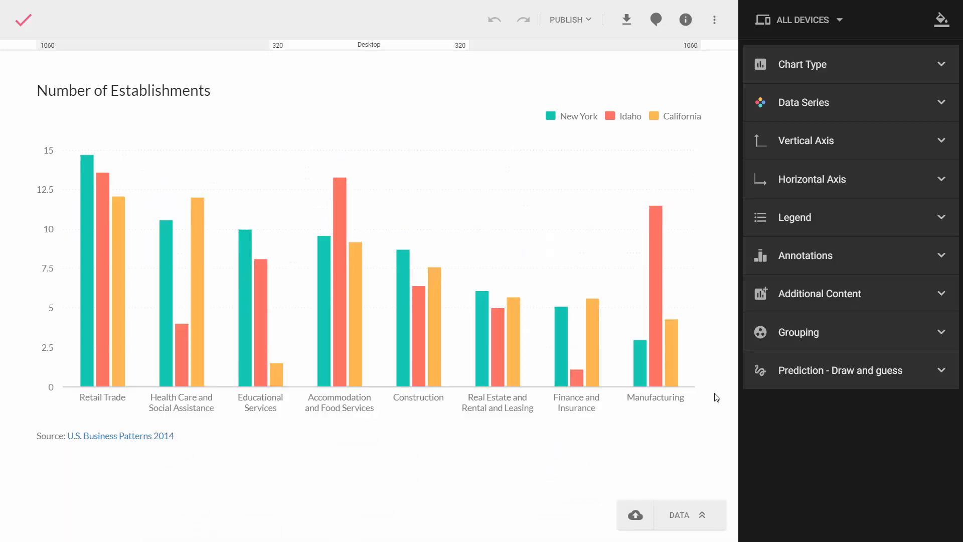